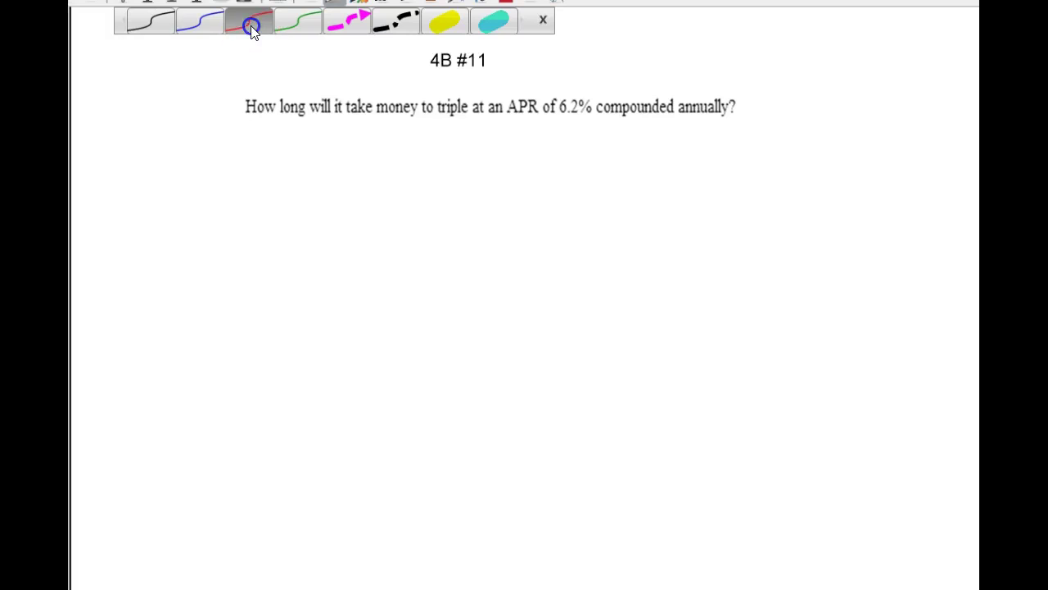
- Close the pen colour palette and bring the compound-interest workbook to the front
click(543, 23)
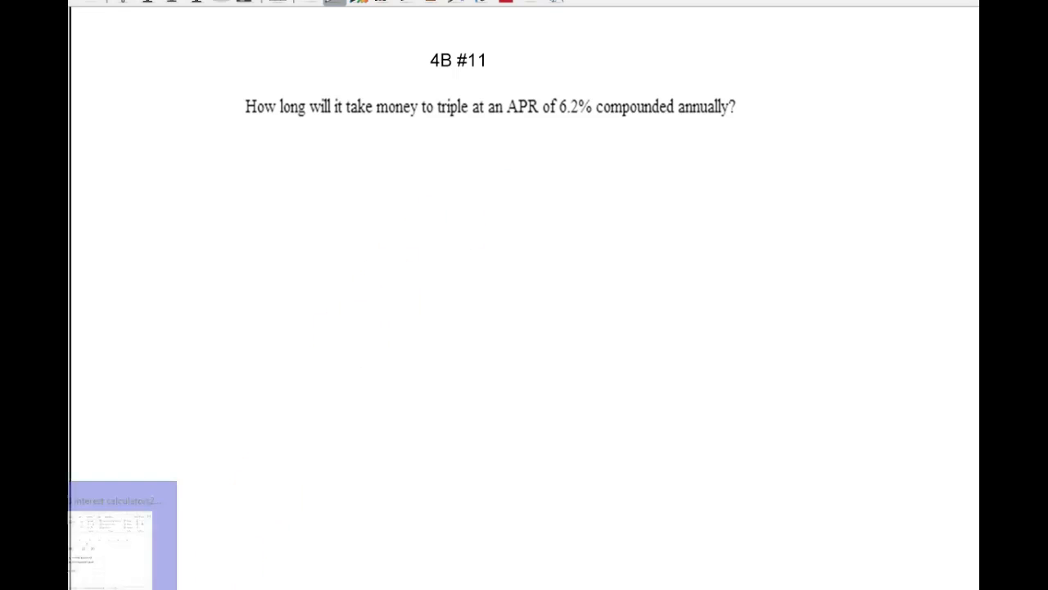
click(123, 536)
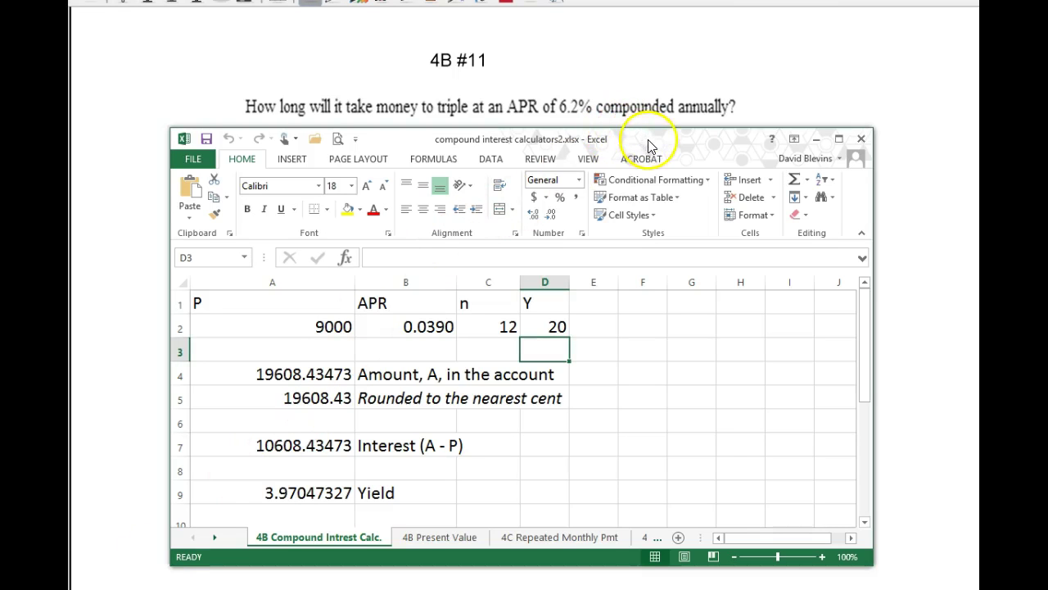
- Move the workbook over the question and set the APR in B2 to 0.062
drag(648, 143, 631, 144)
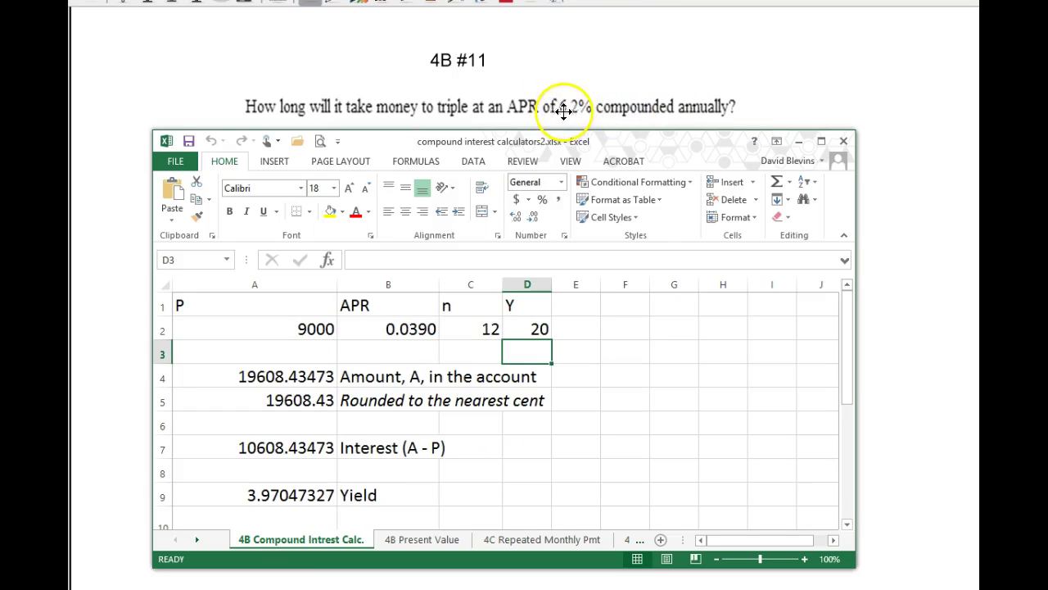
click(422, 328)
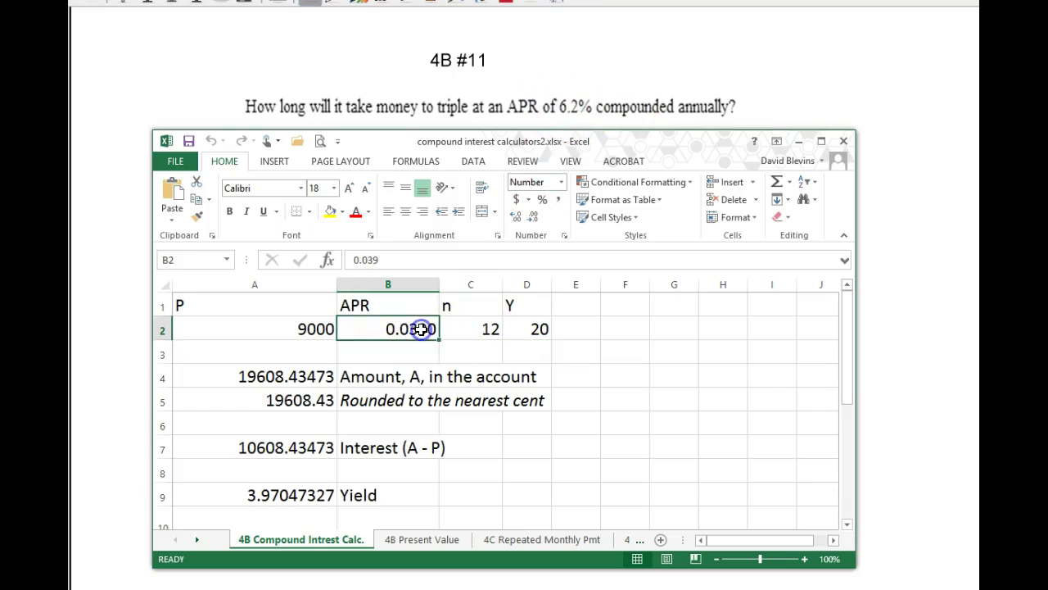
text(.062)
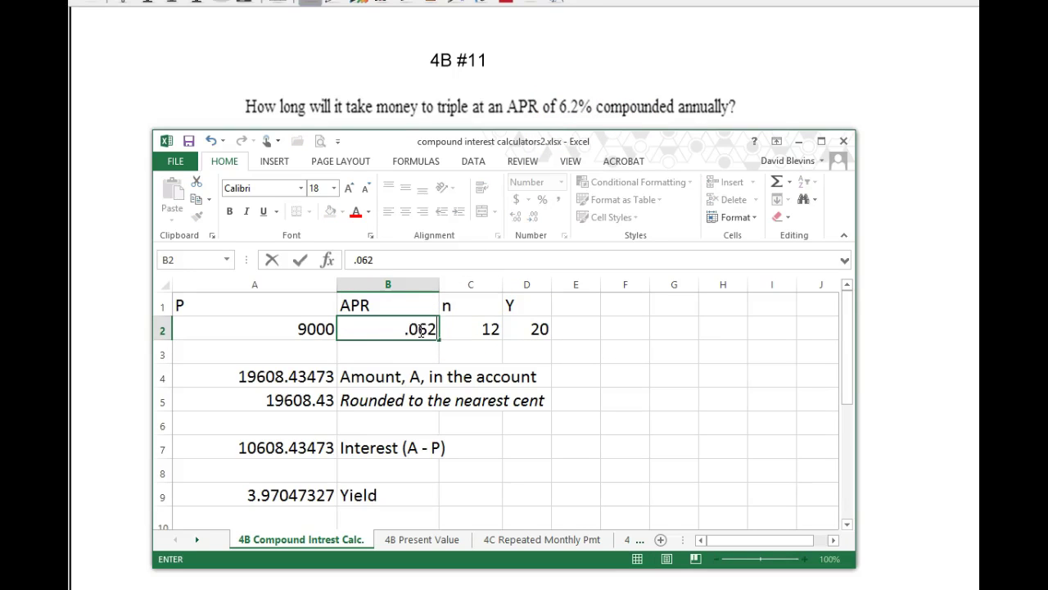
key(Return)
- Set compounding n in C2 to 1 for annual compounding, giving 29973.18
key(Up)
key(Right)
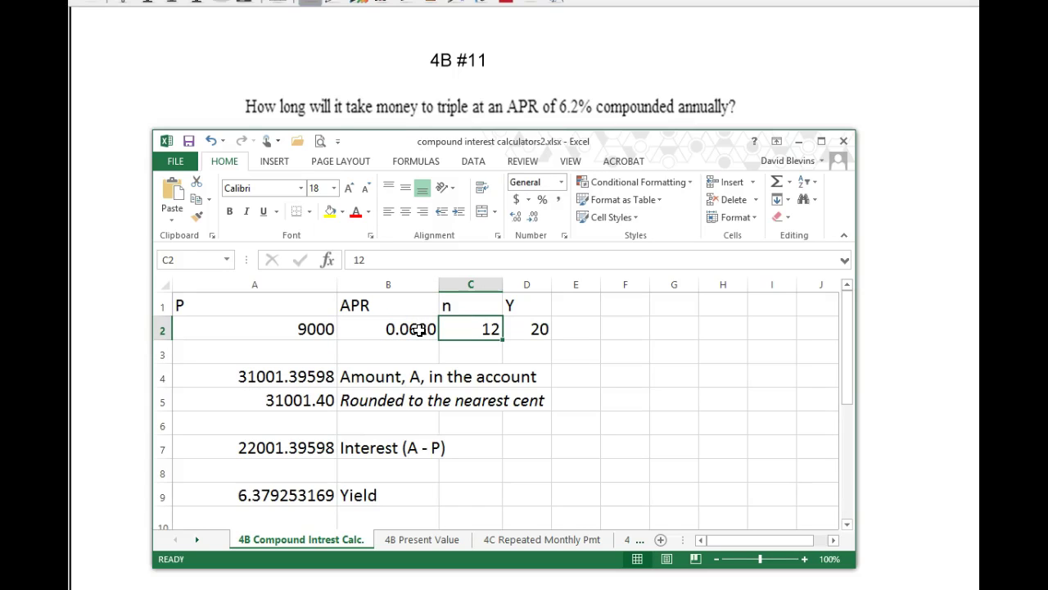
text(1)
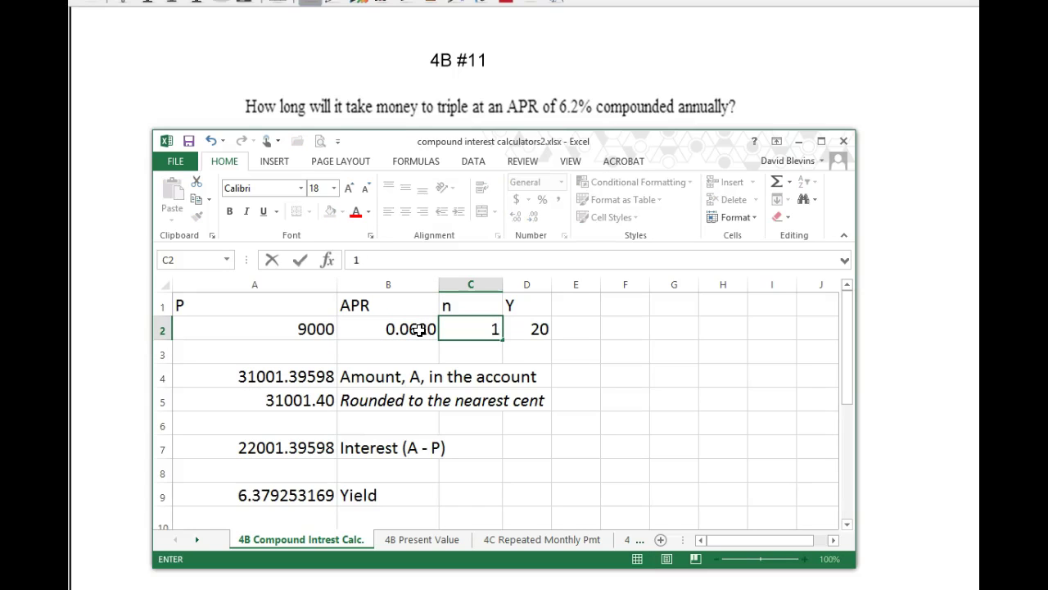
key(Return)
key(Up)
key(Right)
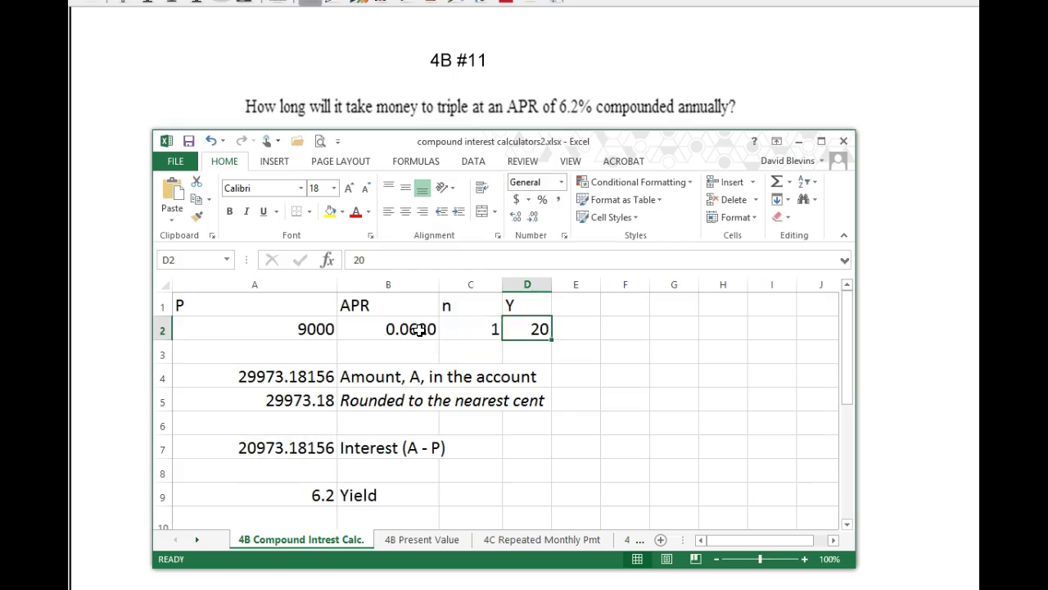
key(Right)
key(Left)
key(Left)
key(Left)
key(Left)
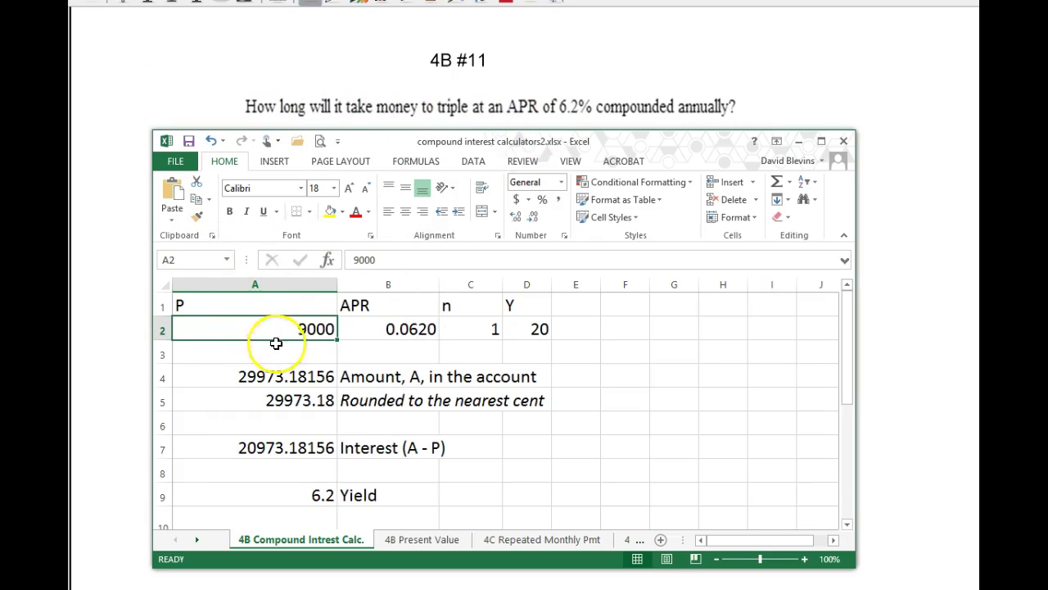
- Change the principal in A2 to 1000, so the 20-year amount becomes 3330.35
text(1)
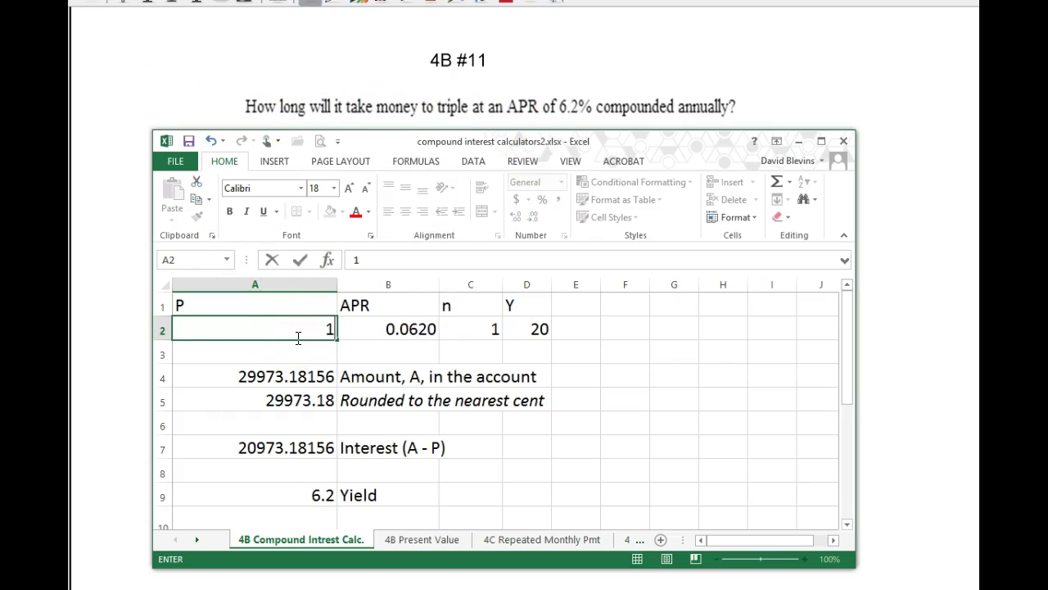
key(Return)
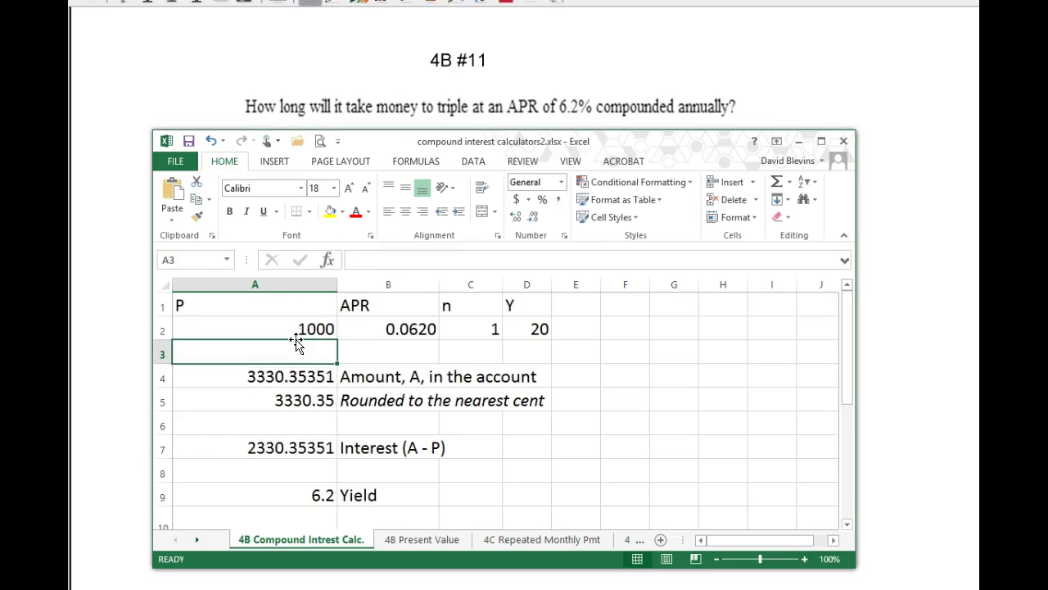
click(291, 399)
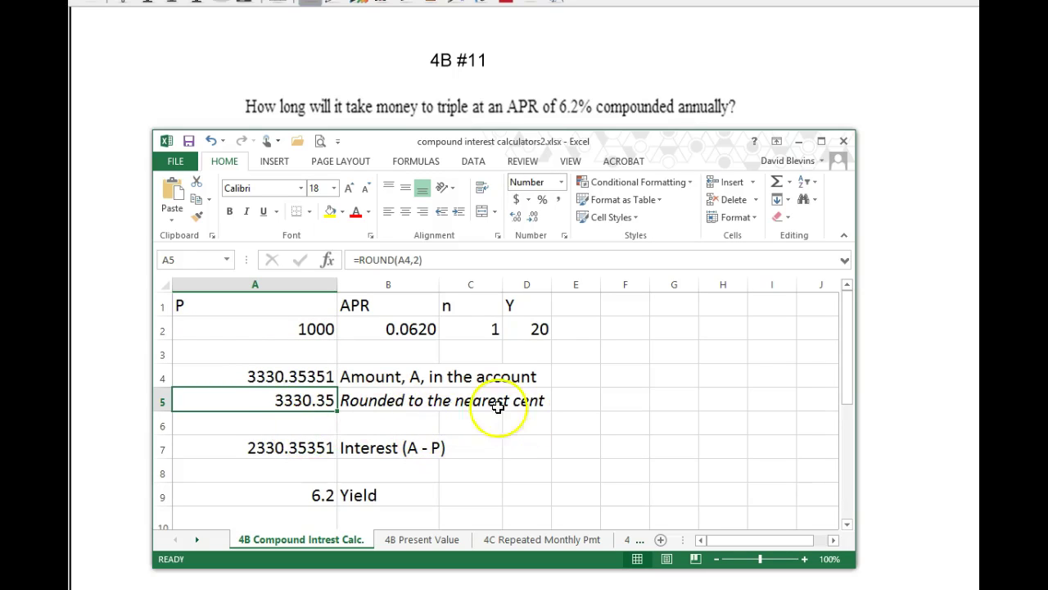
click(528, 328)
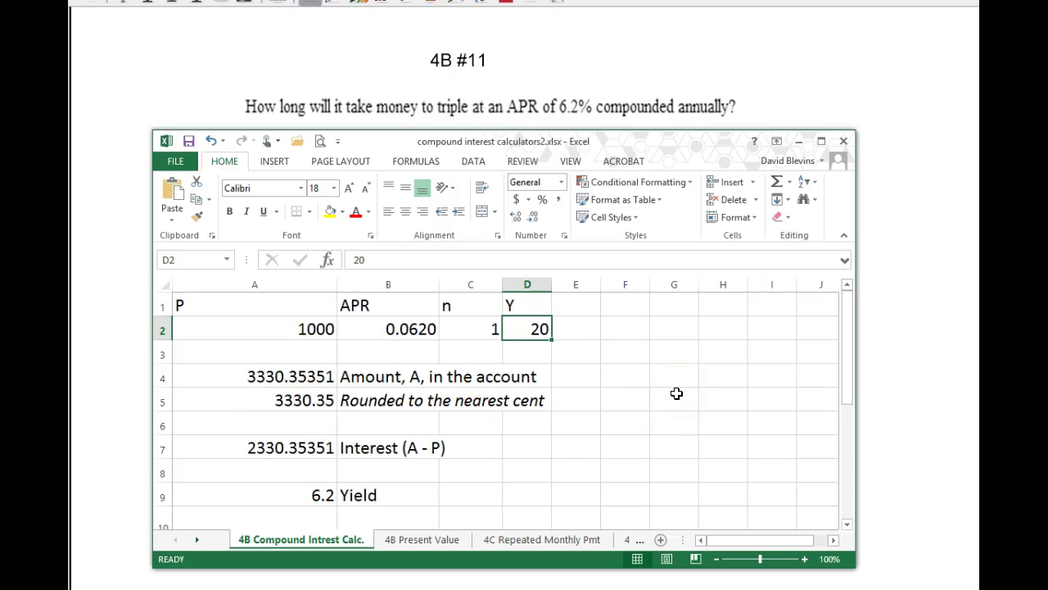
- Try 15, 18 and 19 years in D2 to bracket the tripling time
text(15)
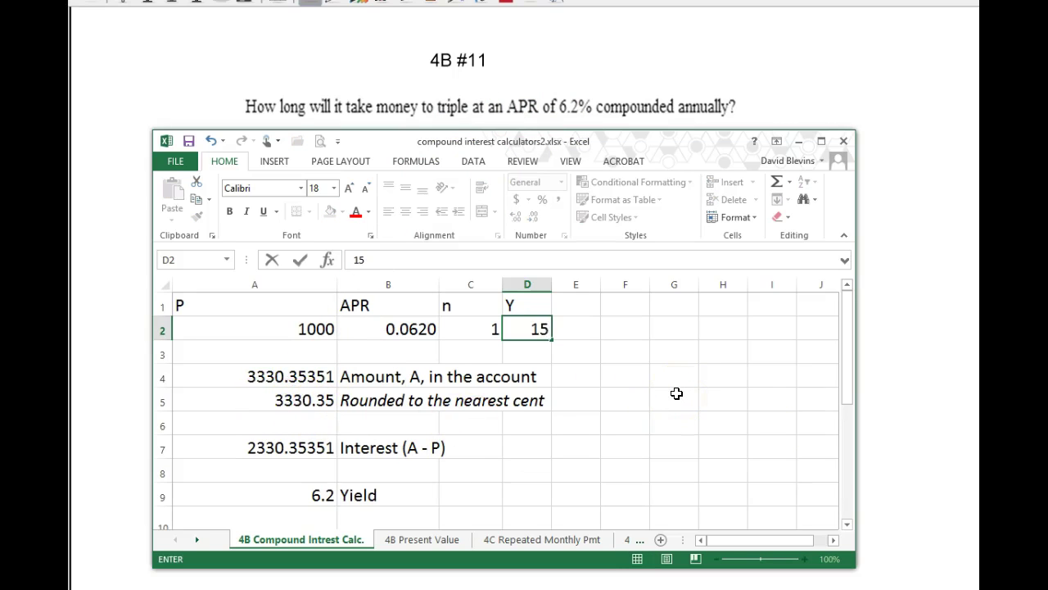
key(Return)
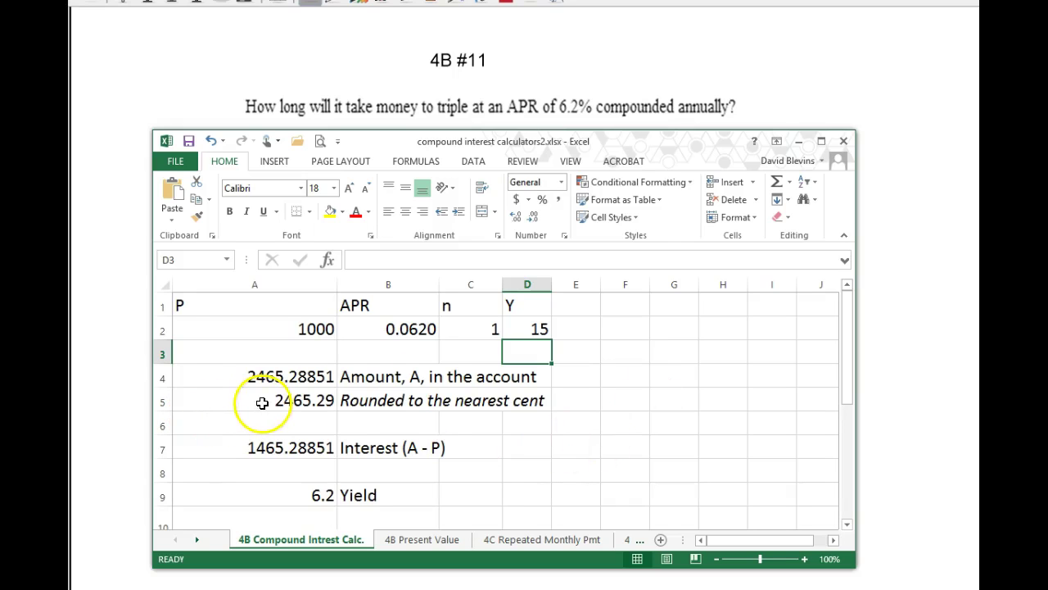
click(539, 332)
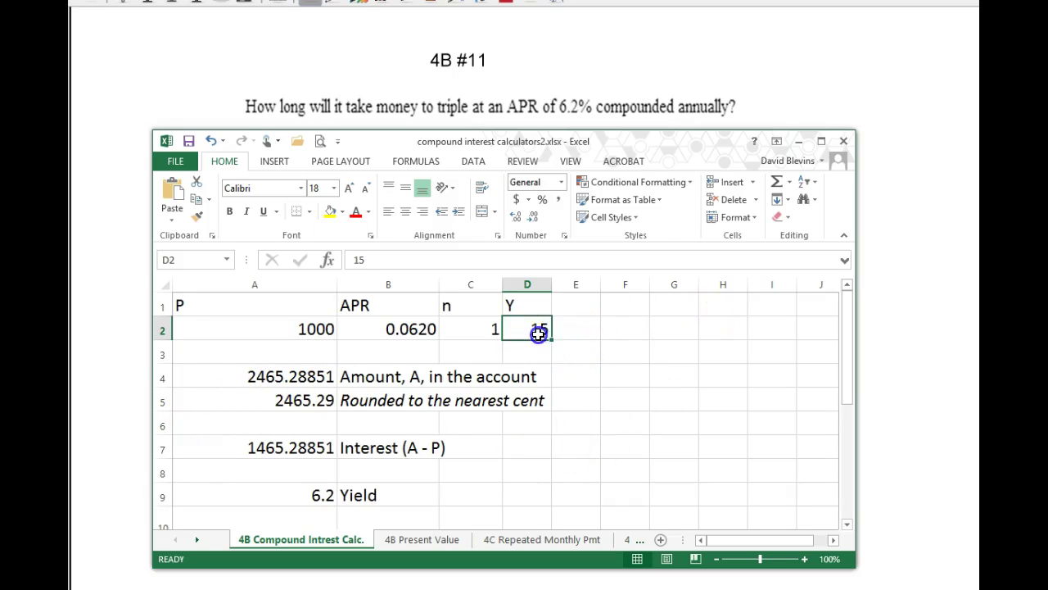
text(18)
key(Return)
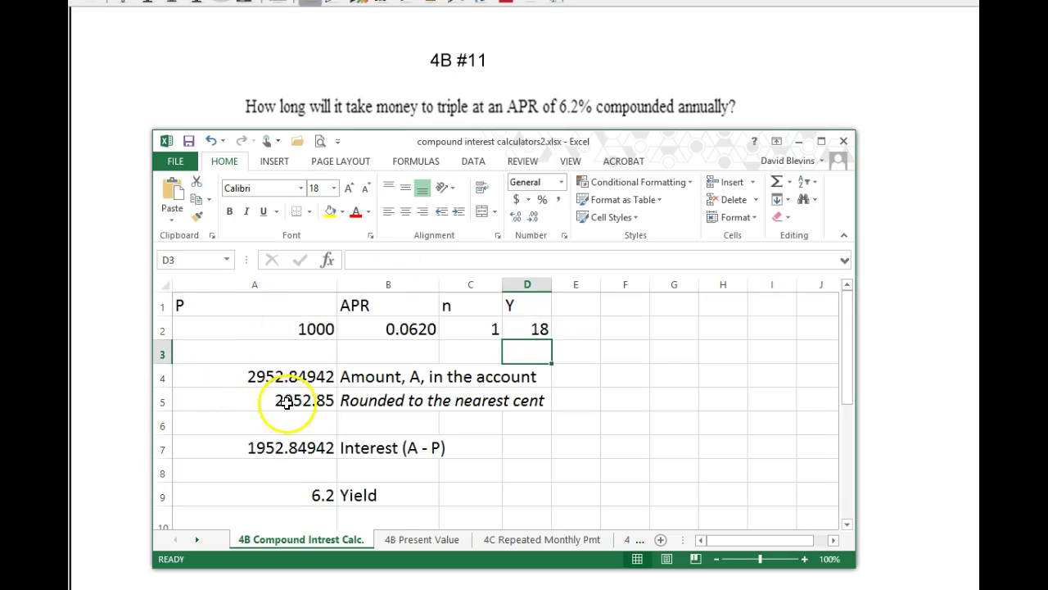
click(543, 330)
text(19)
key(Return)
- Refine the years to 18.5 and 18.2, checking the MyMathLab rounding requirement
click(541, 330)
text(18)
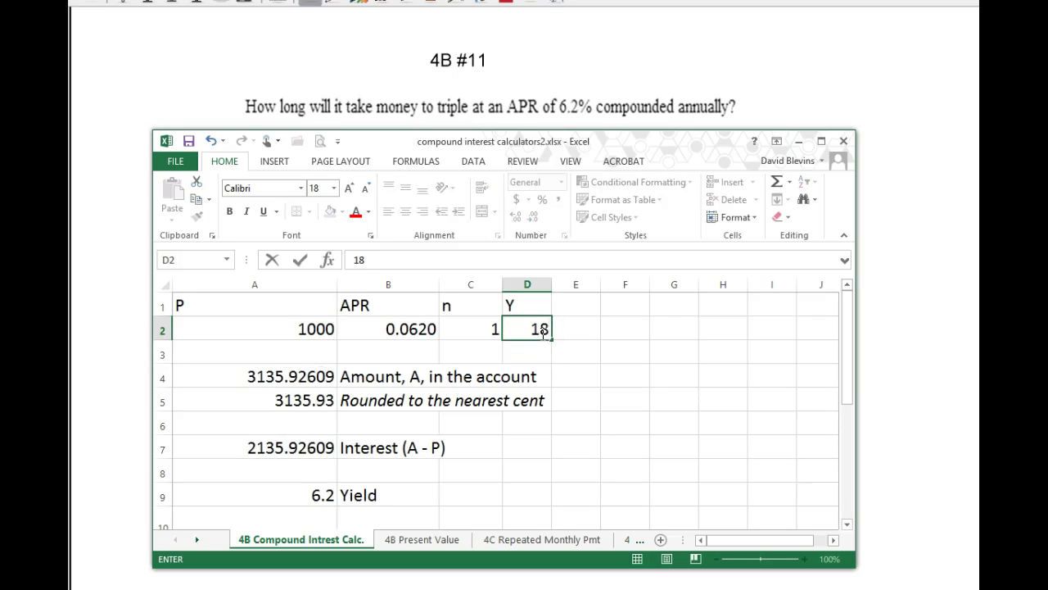
key(Return)
click(541, 330)
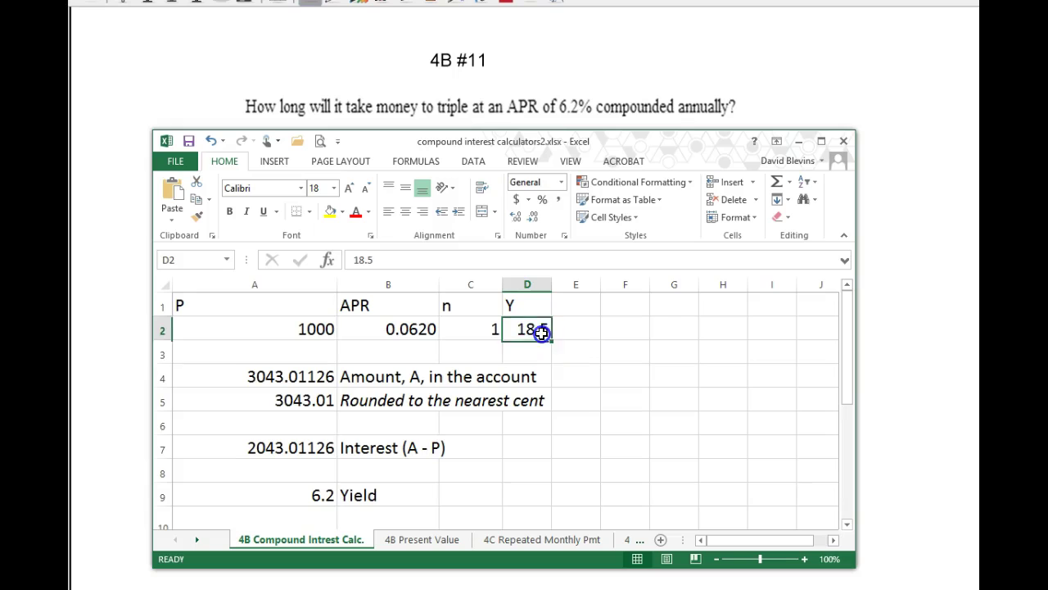
text(18)
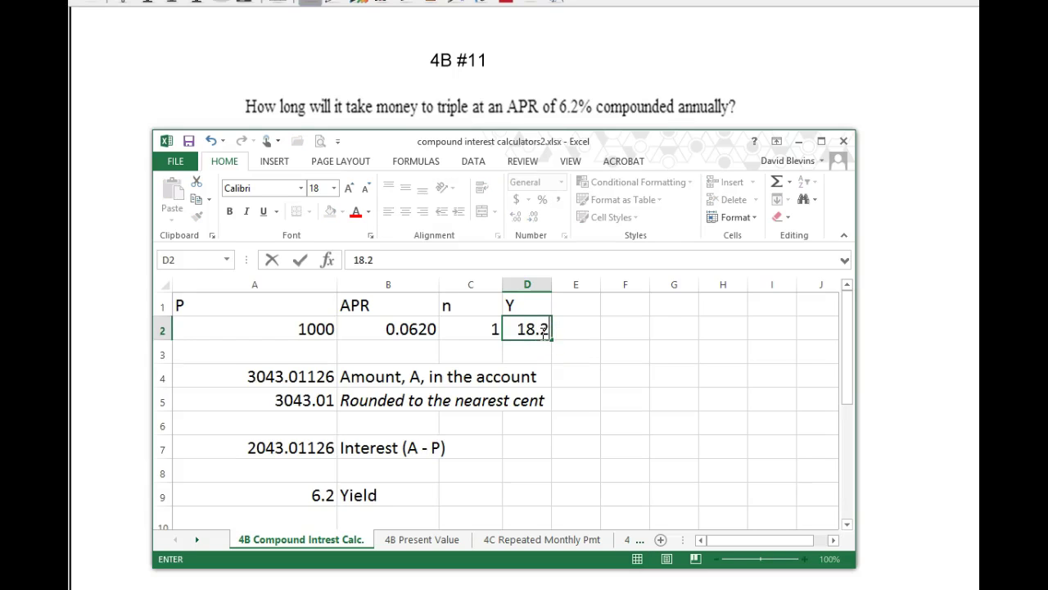
text(.2)
key(Return)
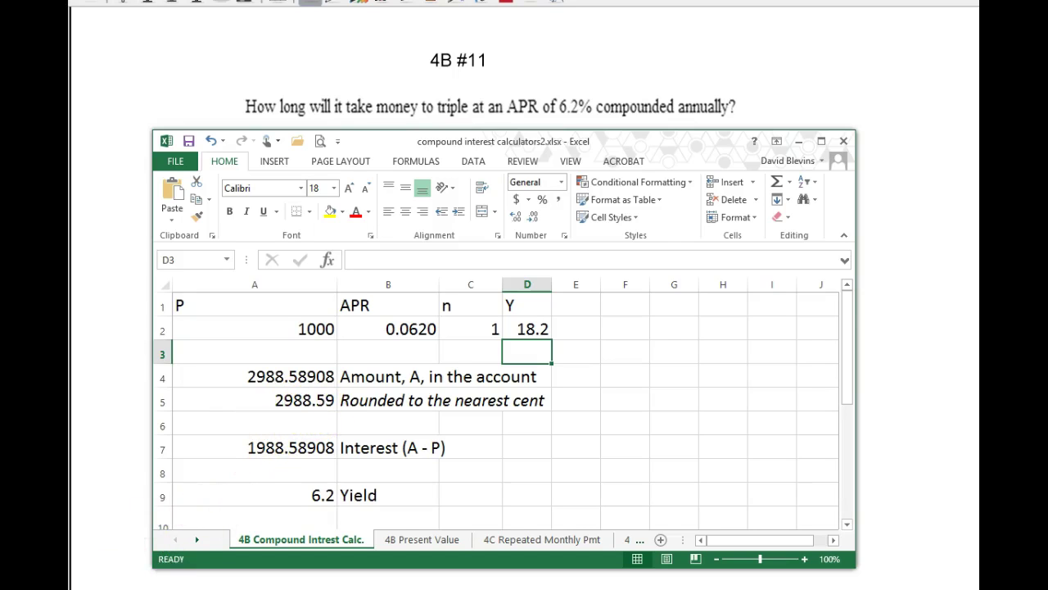
key(alt+Tab)
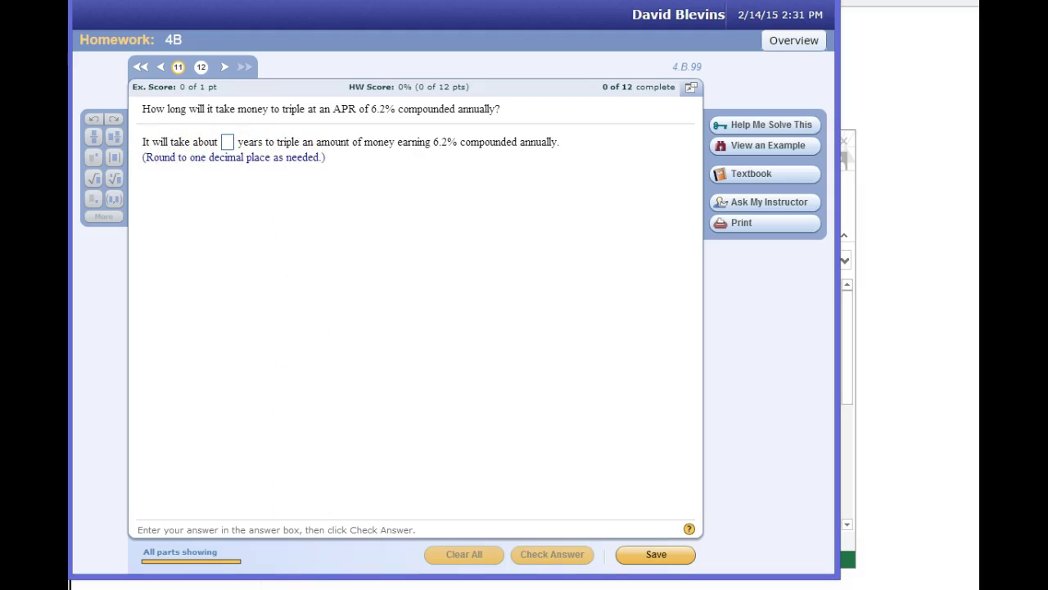
click(94, 520)
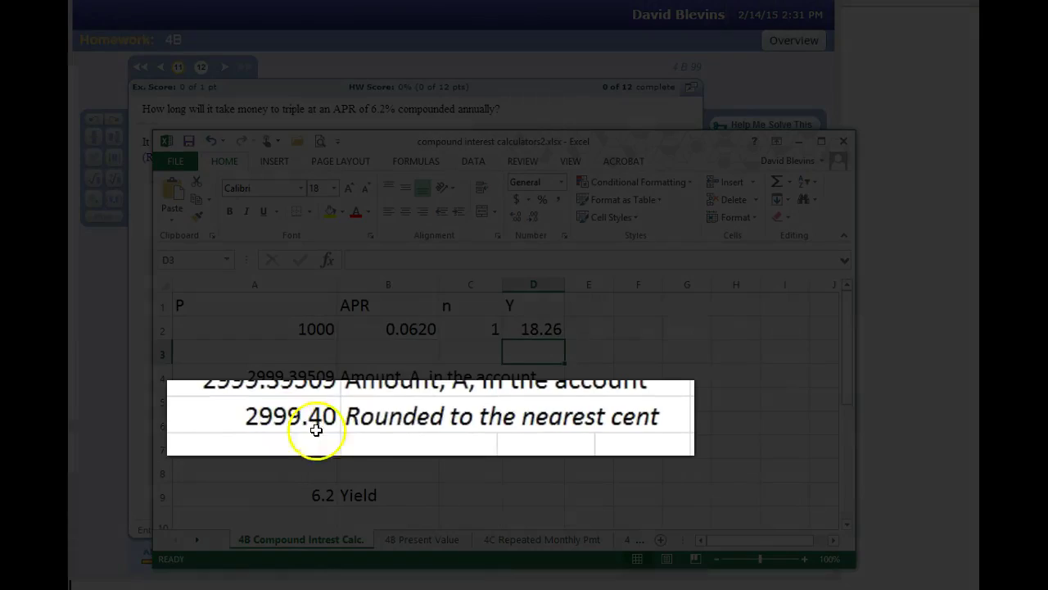
- Set the years in D2 to 18.27, pushing the amount to 3001.20, and review the A4 formula
click(531, 328)
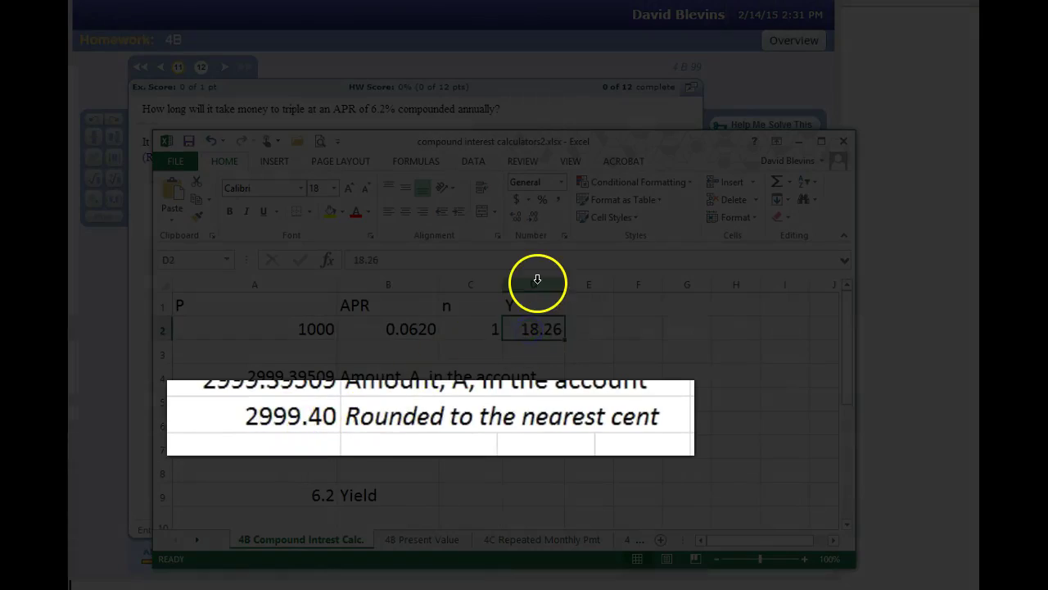
text(18.27)
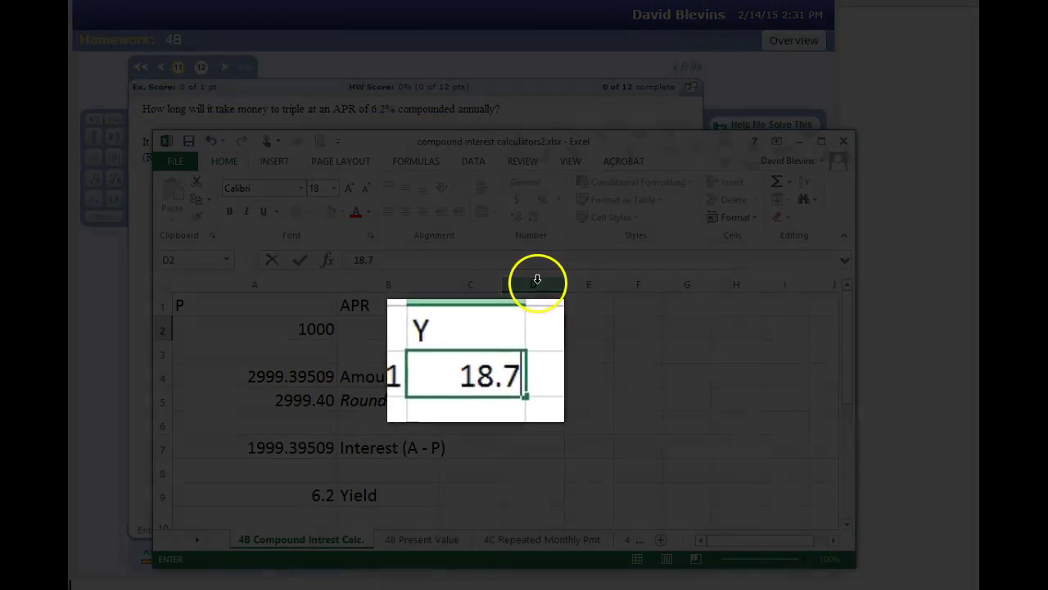
key(Return)
key(Down)
key(Left)
key(Left)
key(Left)
key(Up)
key(Right)
key(Right)
key(Right)
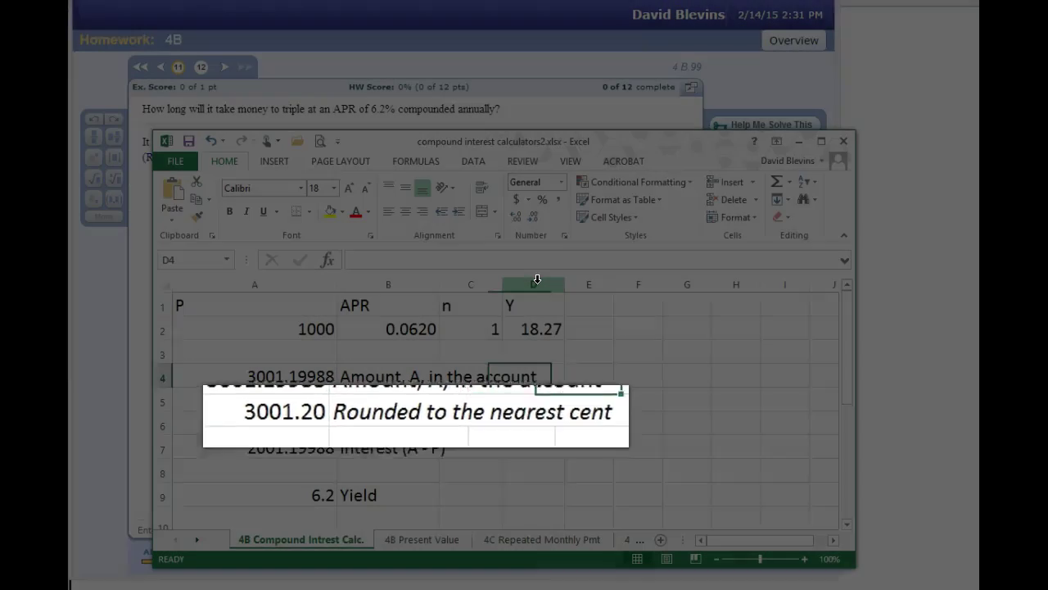
key(Up)
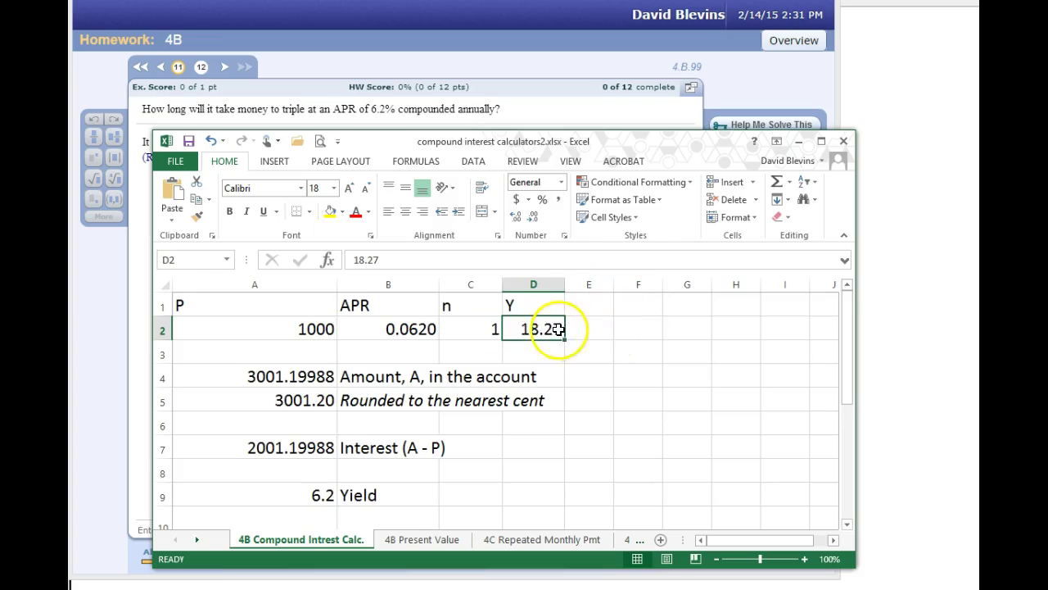
click(544, 98)
- Submit 18.3 years as the MyMathLab answer and dismiss the Excellent confirmation
click(229, 142)
text(18)
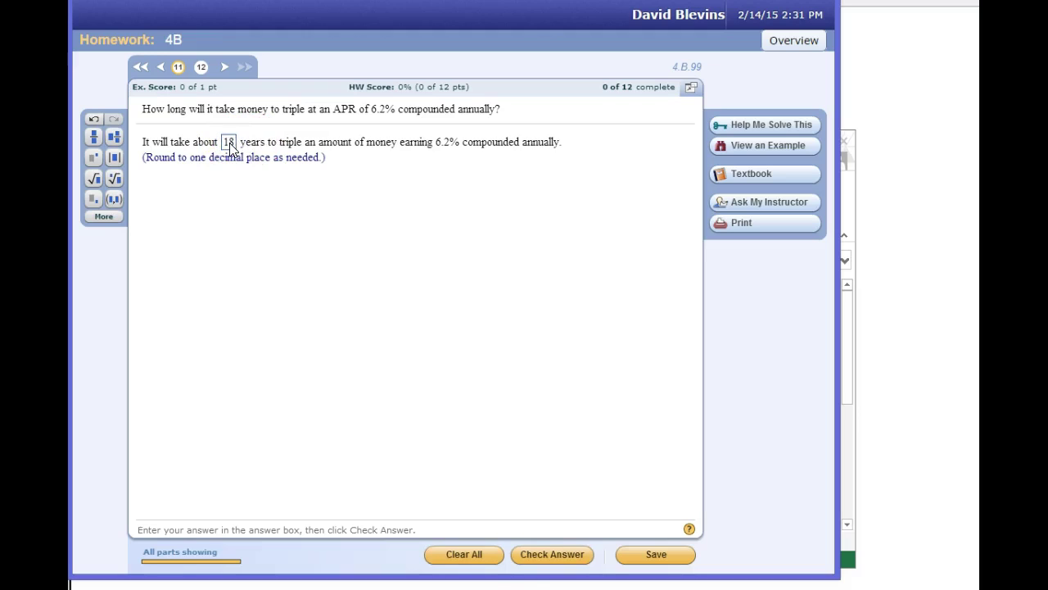
text(.3)
key(Return)
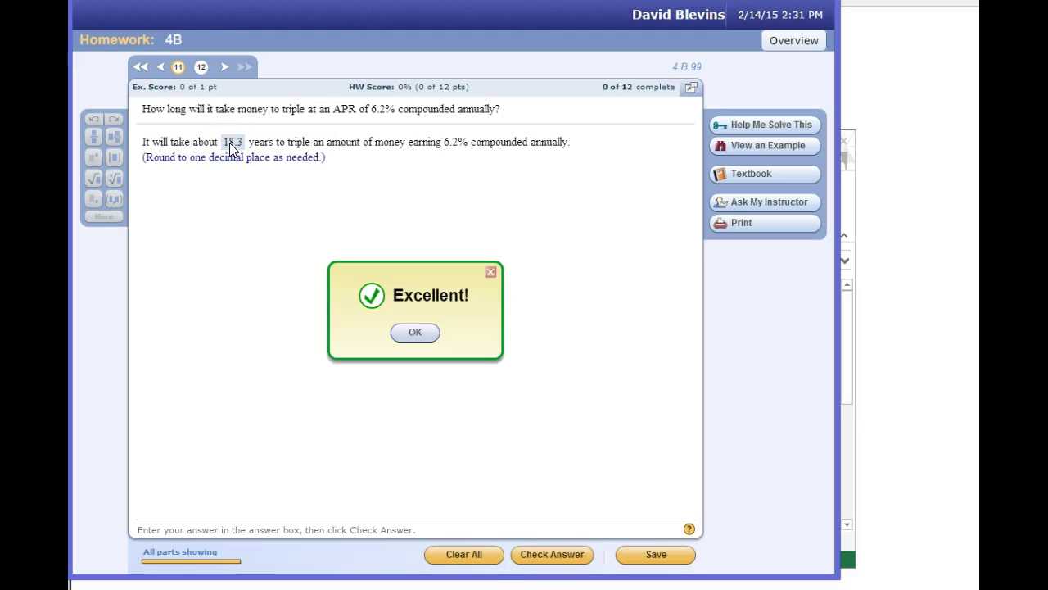
key(Return)
click(330, 449)
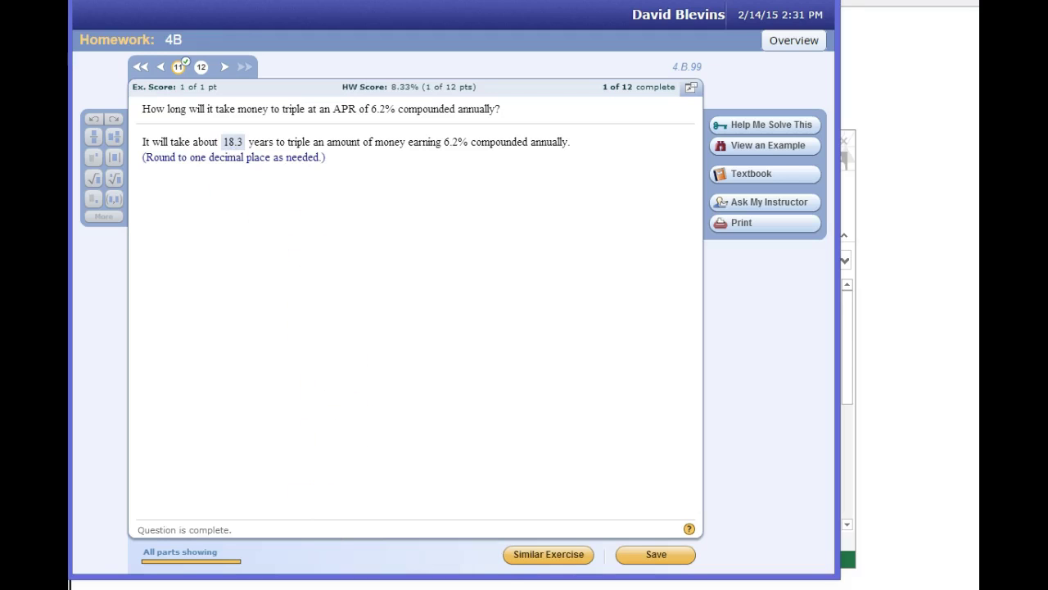
key(alt+Tab)
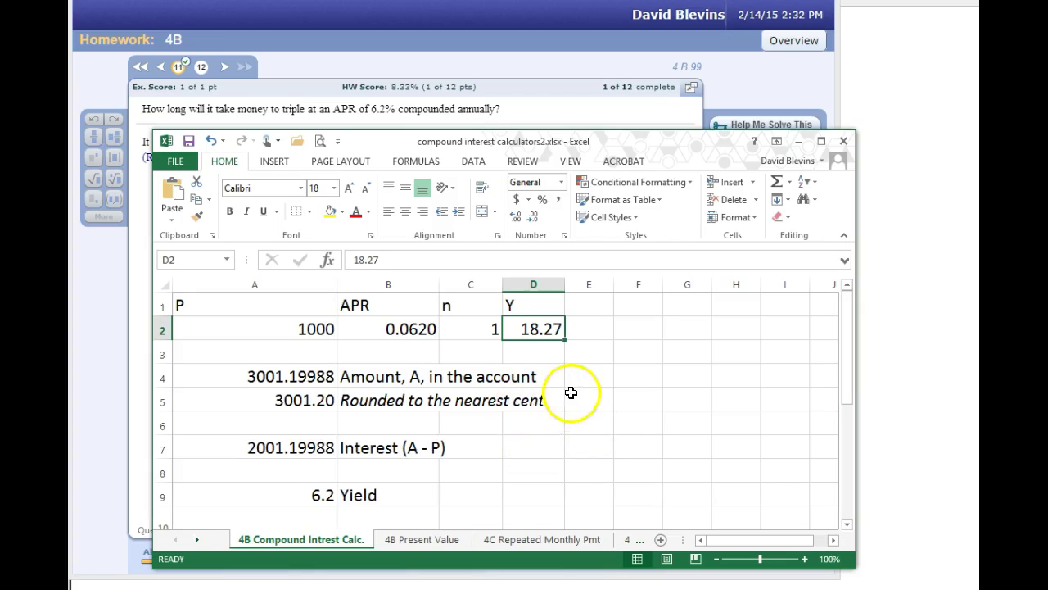
- Enter =LOG10(3)/LOG10(1.062) in F2 as a logarithmic check, returning 18.26335
click(633, 329)
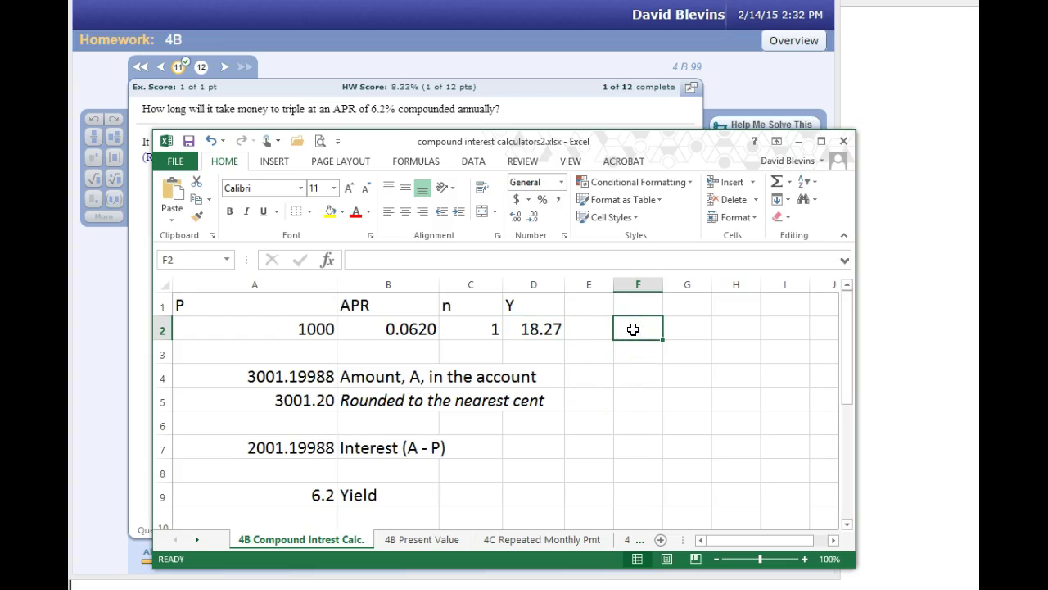
text(=)
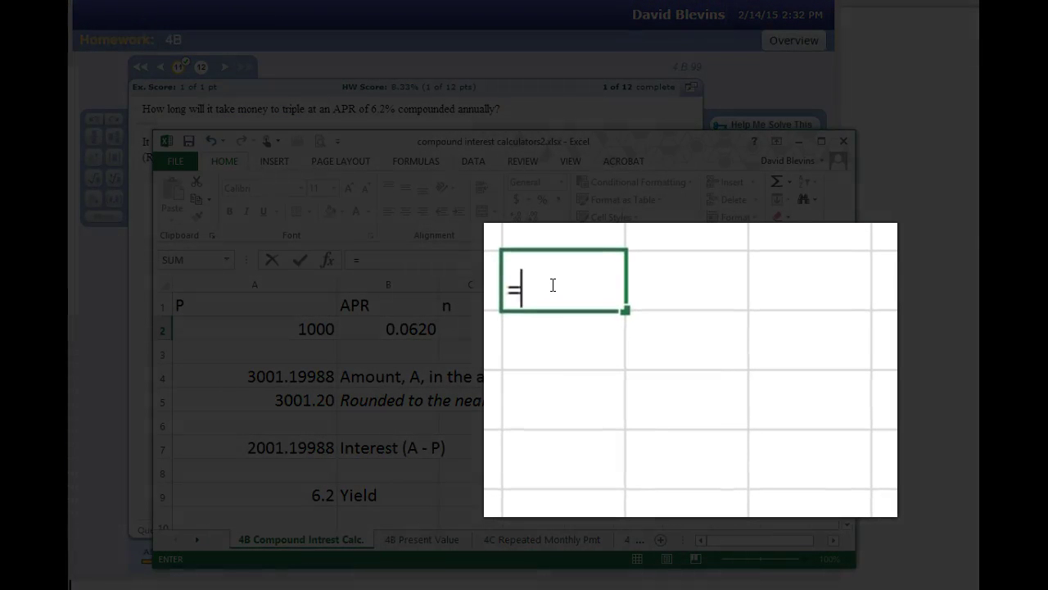
text(log)
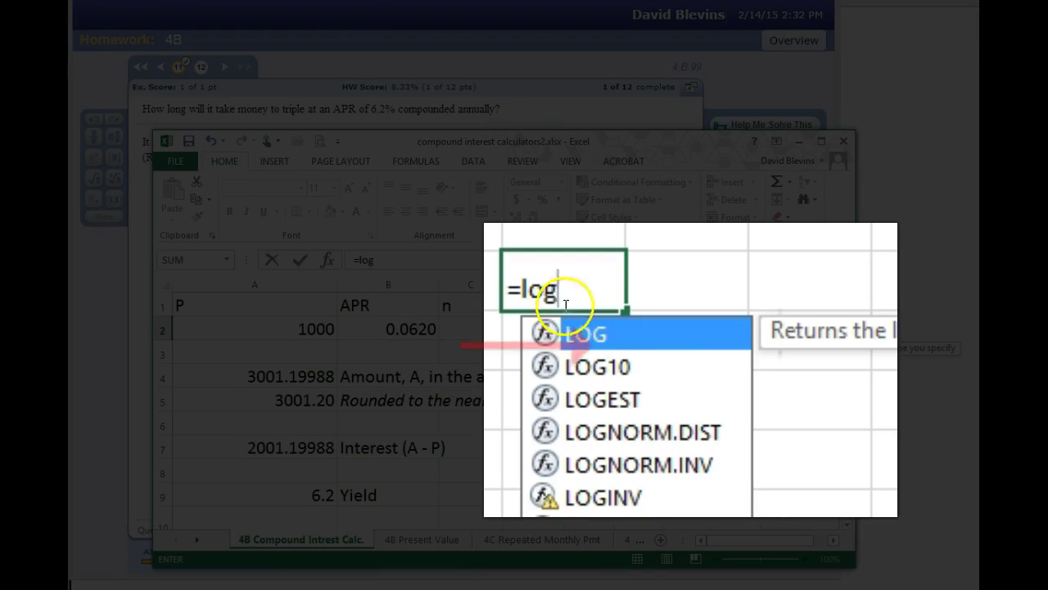
click(599, 368)
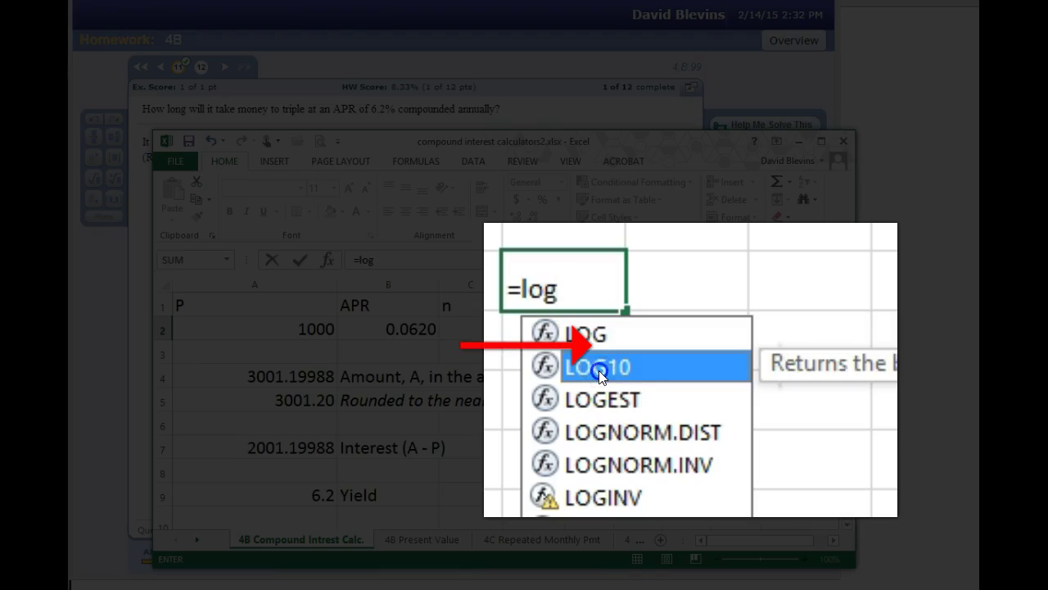
double_click(599, 369)
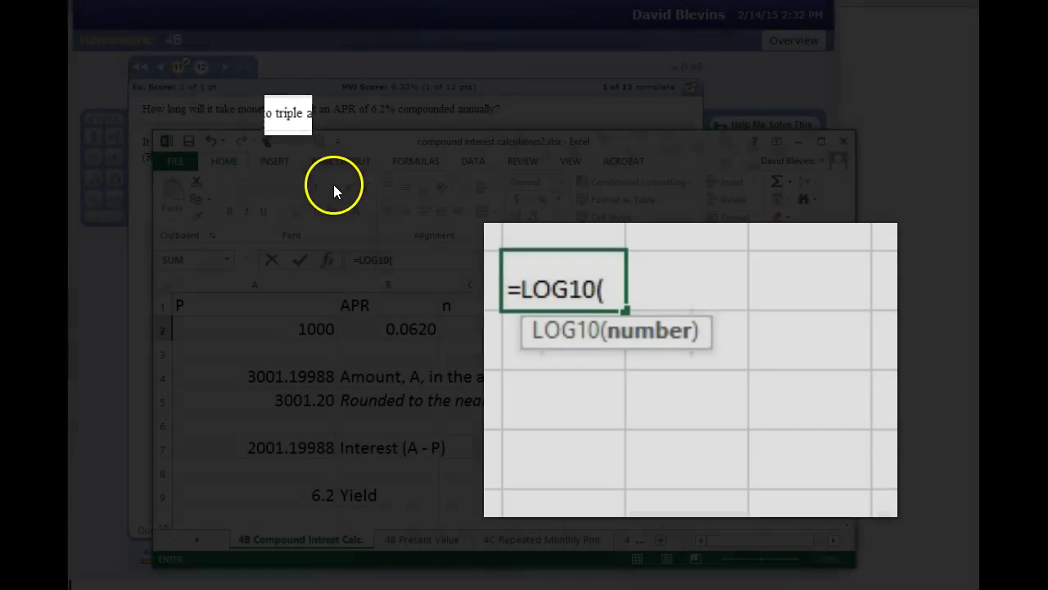
text(3)/)
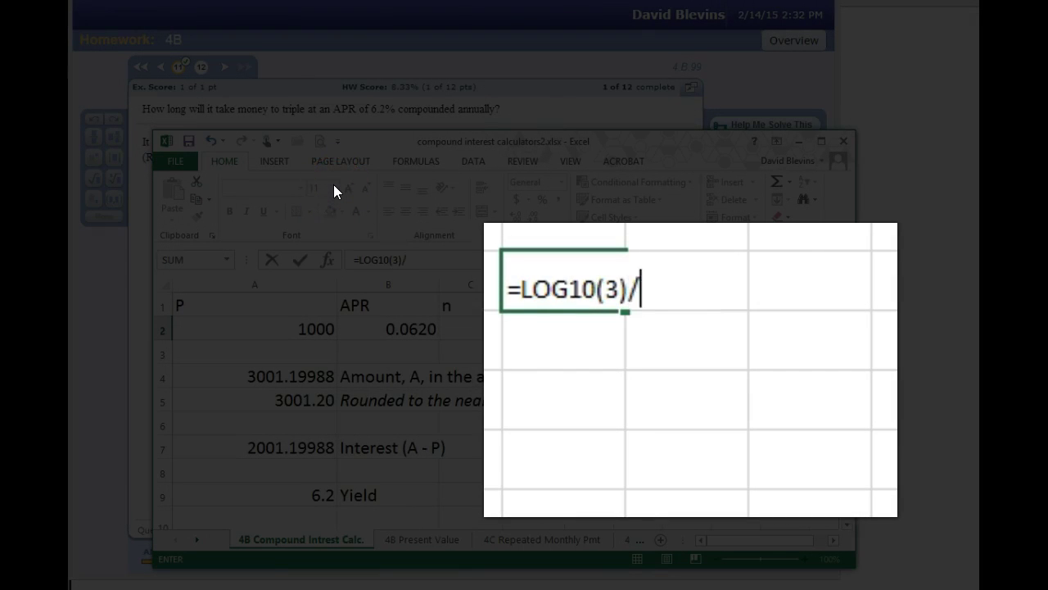
text(o)
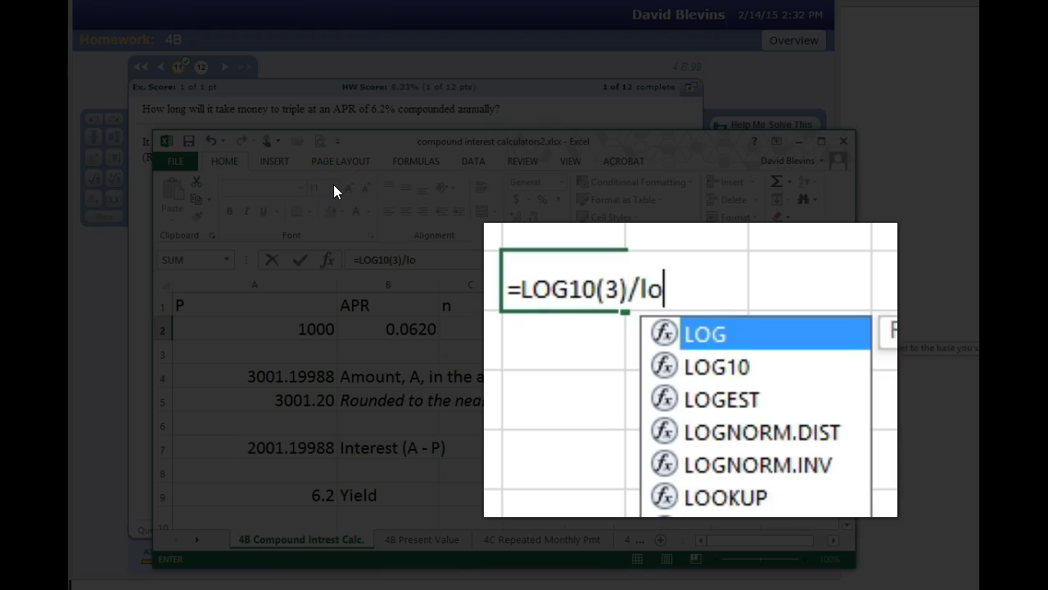
double_click(732, 368)
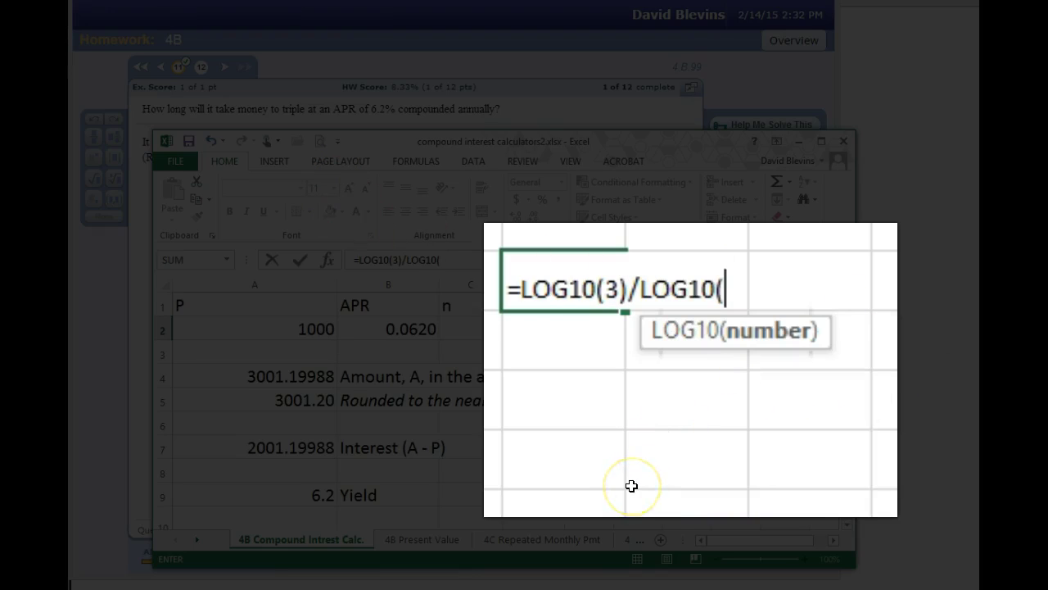
text(1.)
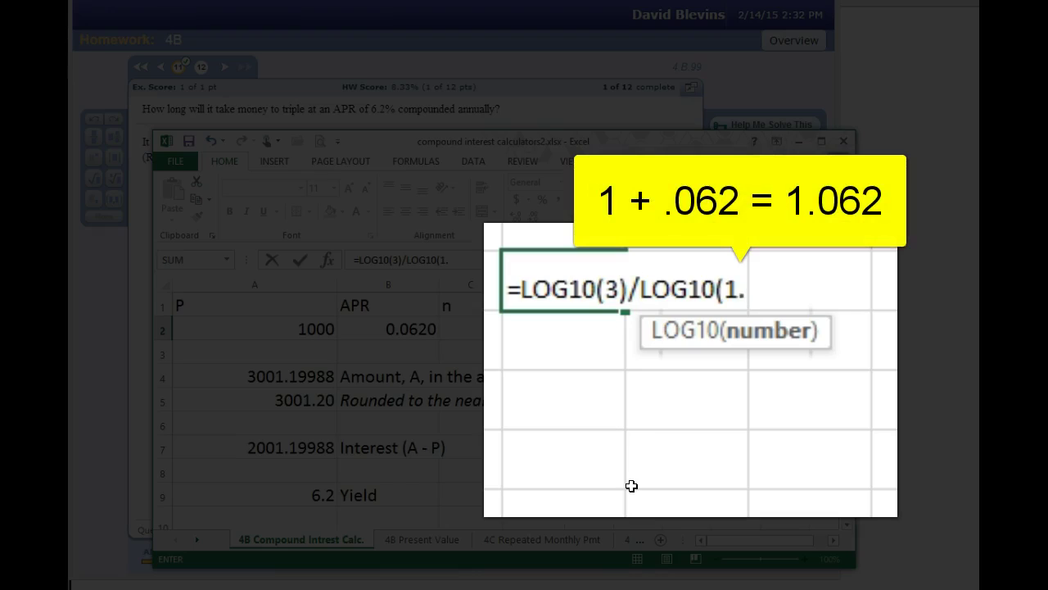
text(062)
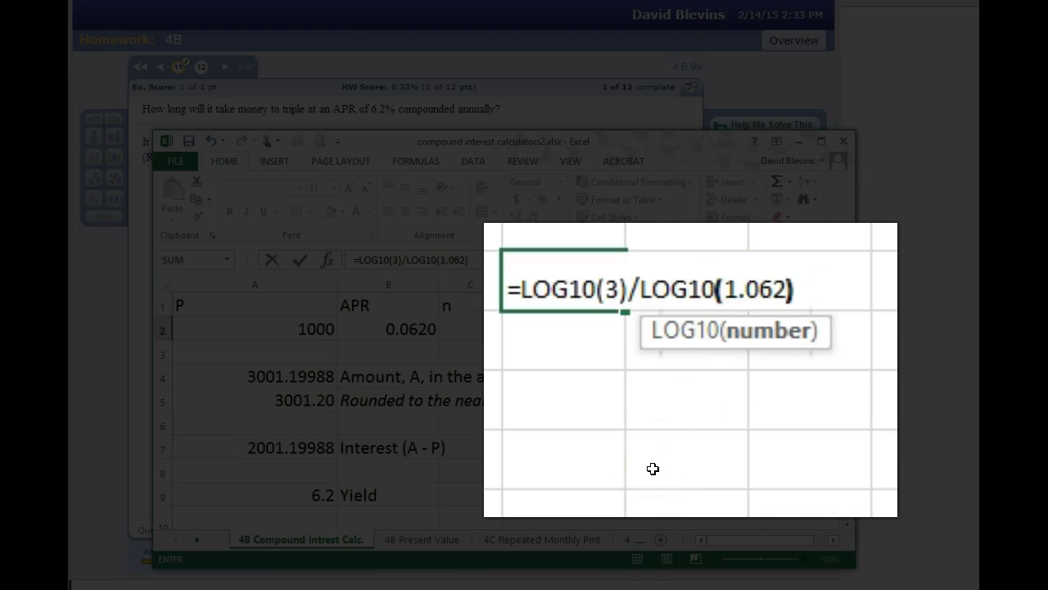
key(Return)
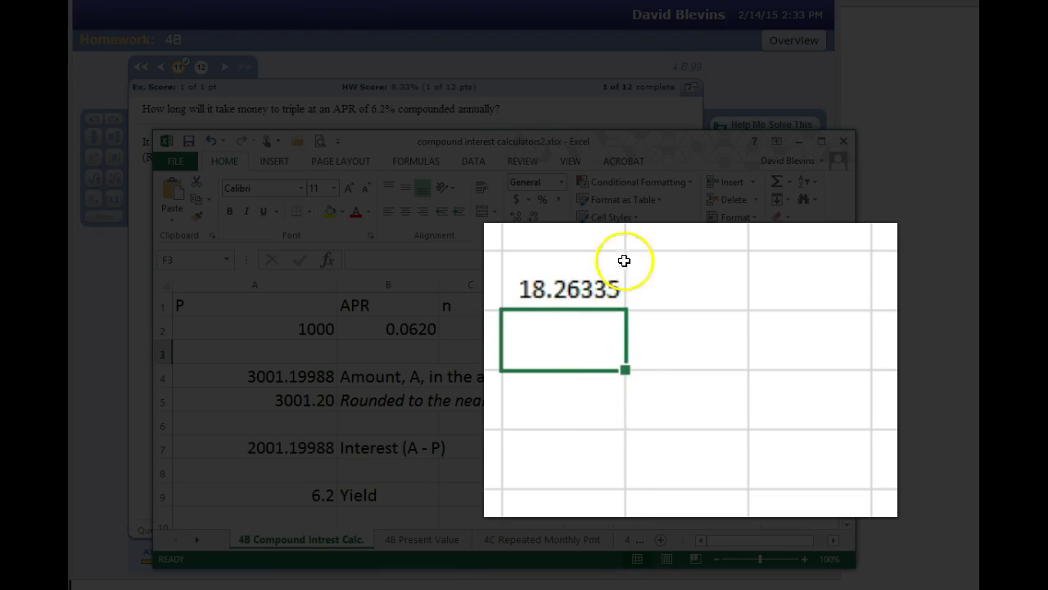
- Widen column F and add four decimal places to F2, showing 18.26335236623110
drag(664, 288, 808, 274)
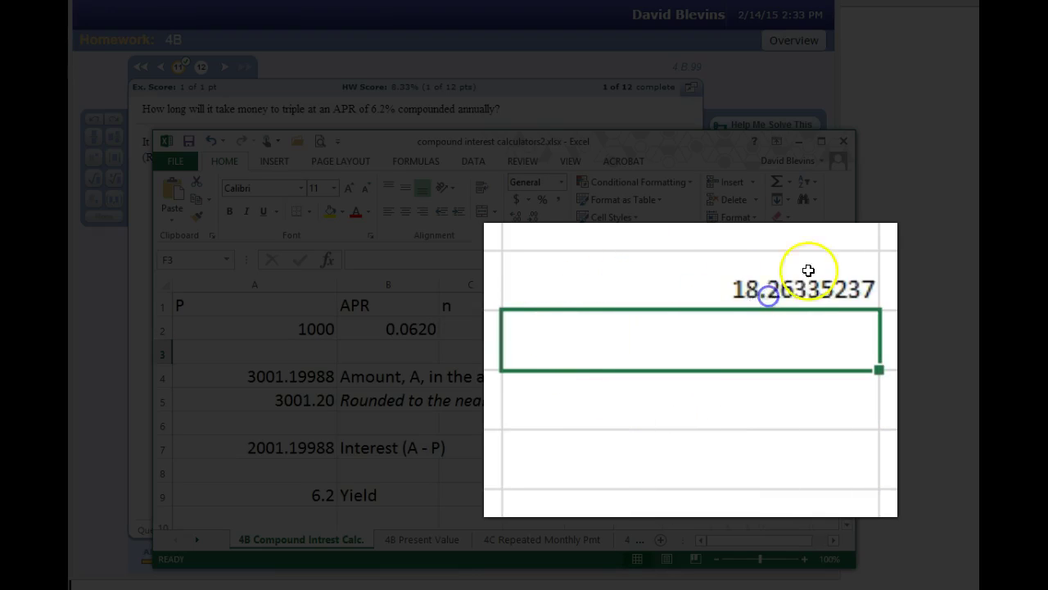
click(768, 292)
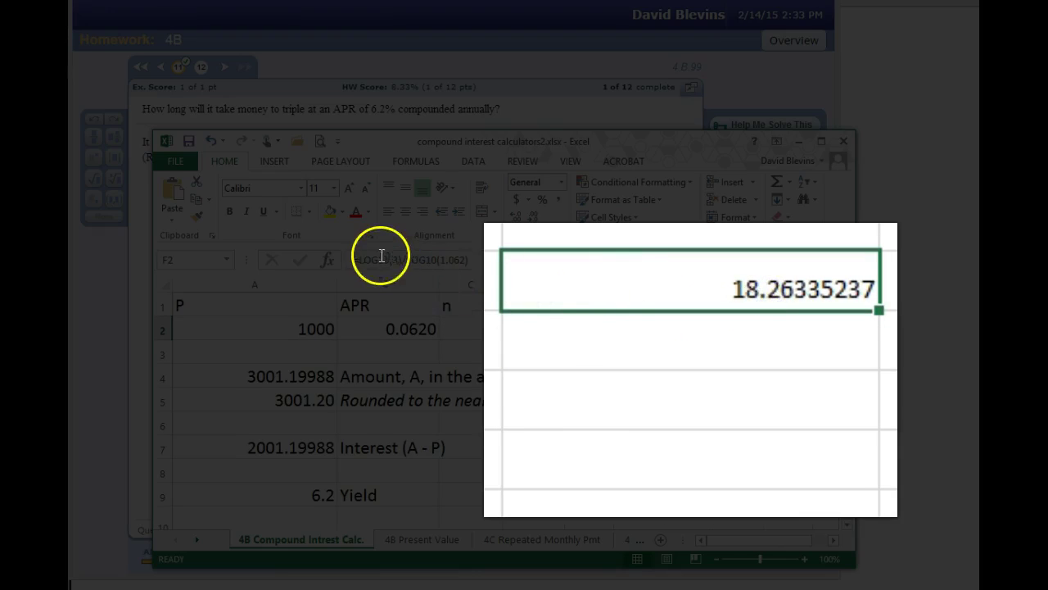
click(513, 218)
click(513, 217)
click(512, 218)
click(513, 218)
click(512, 218)
click(512, 218)
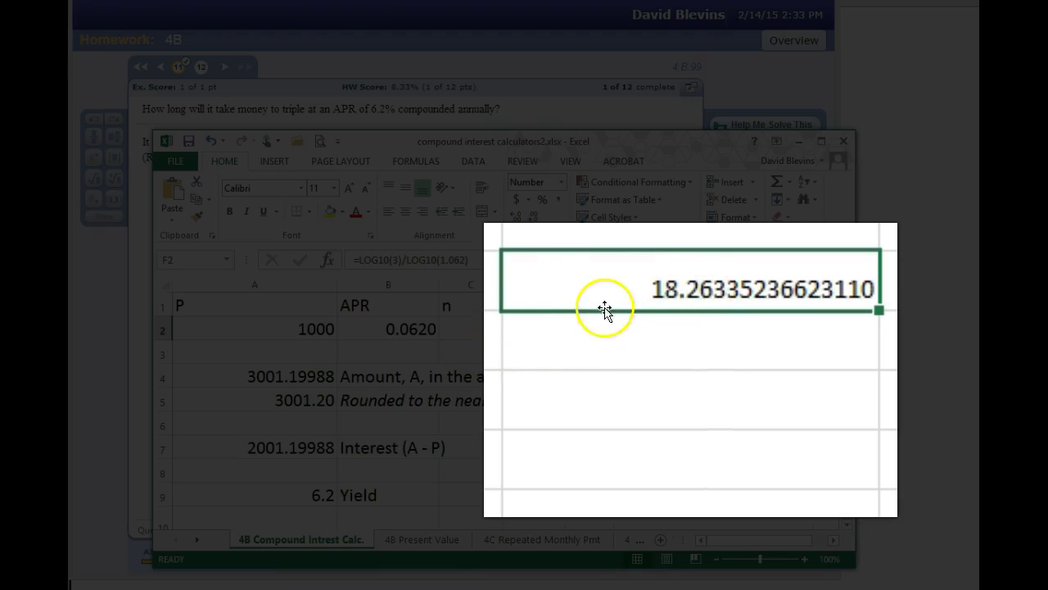
double_click(543, 284)
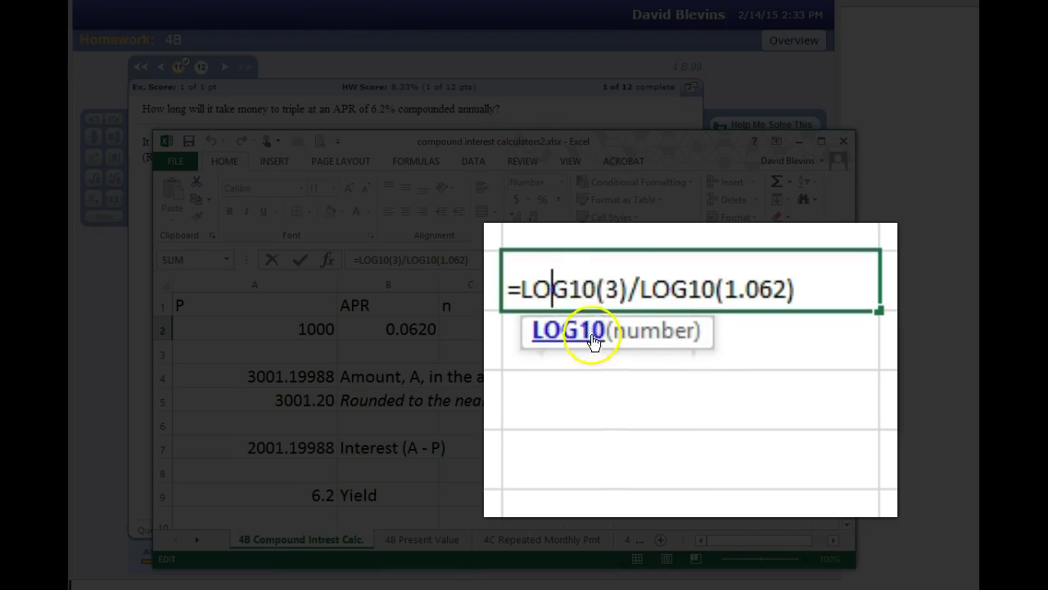